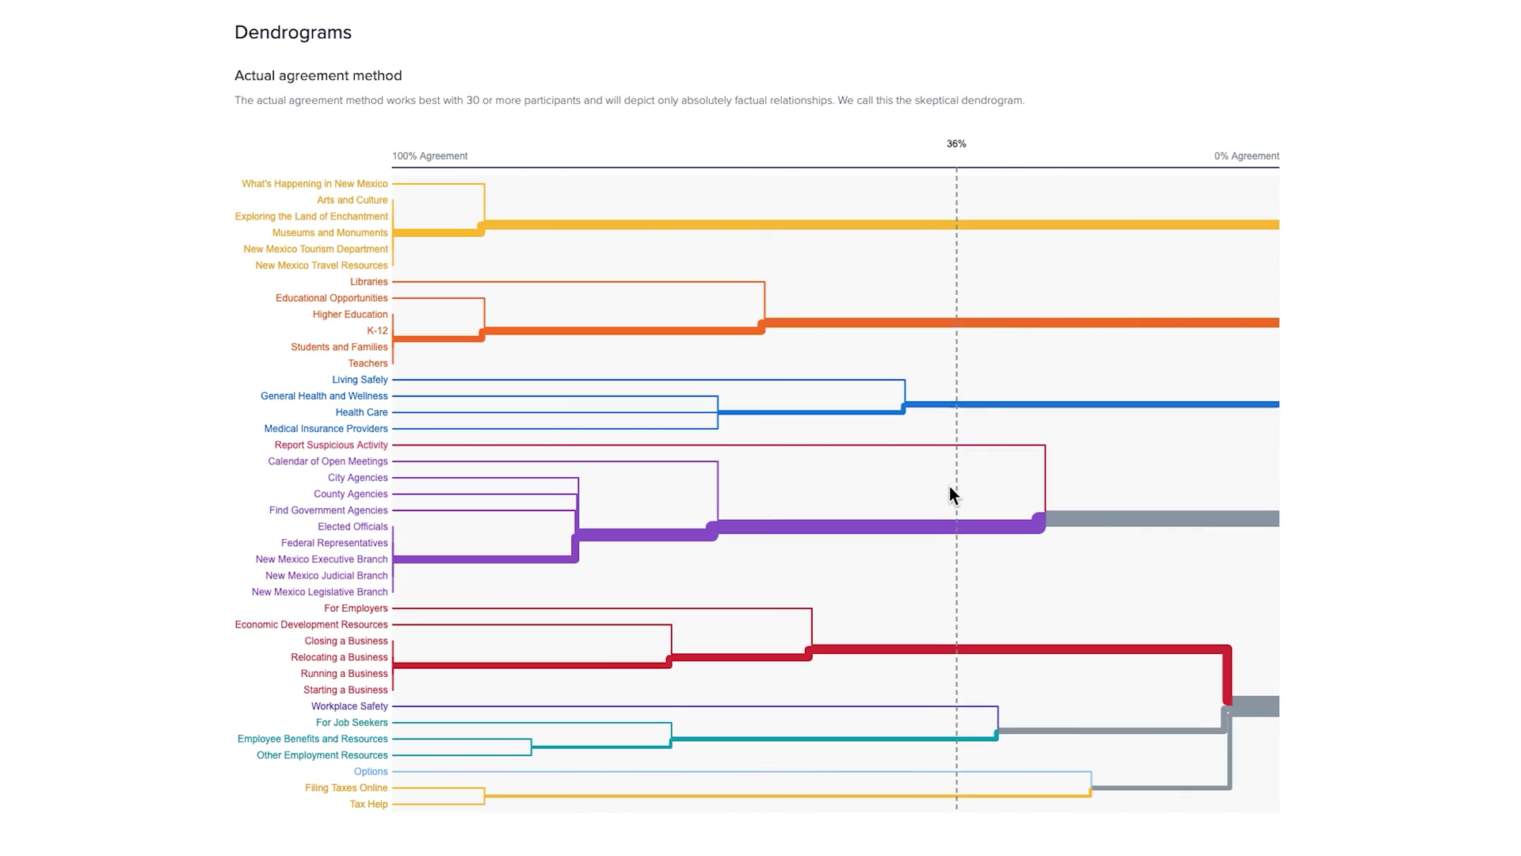
Step: Move the dendrogram cut along the Government branch between 63%, 79% and 100%, ending at 63%
click(905, 521)
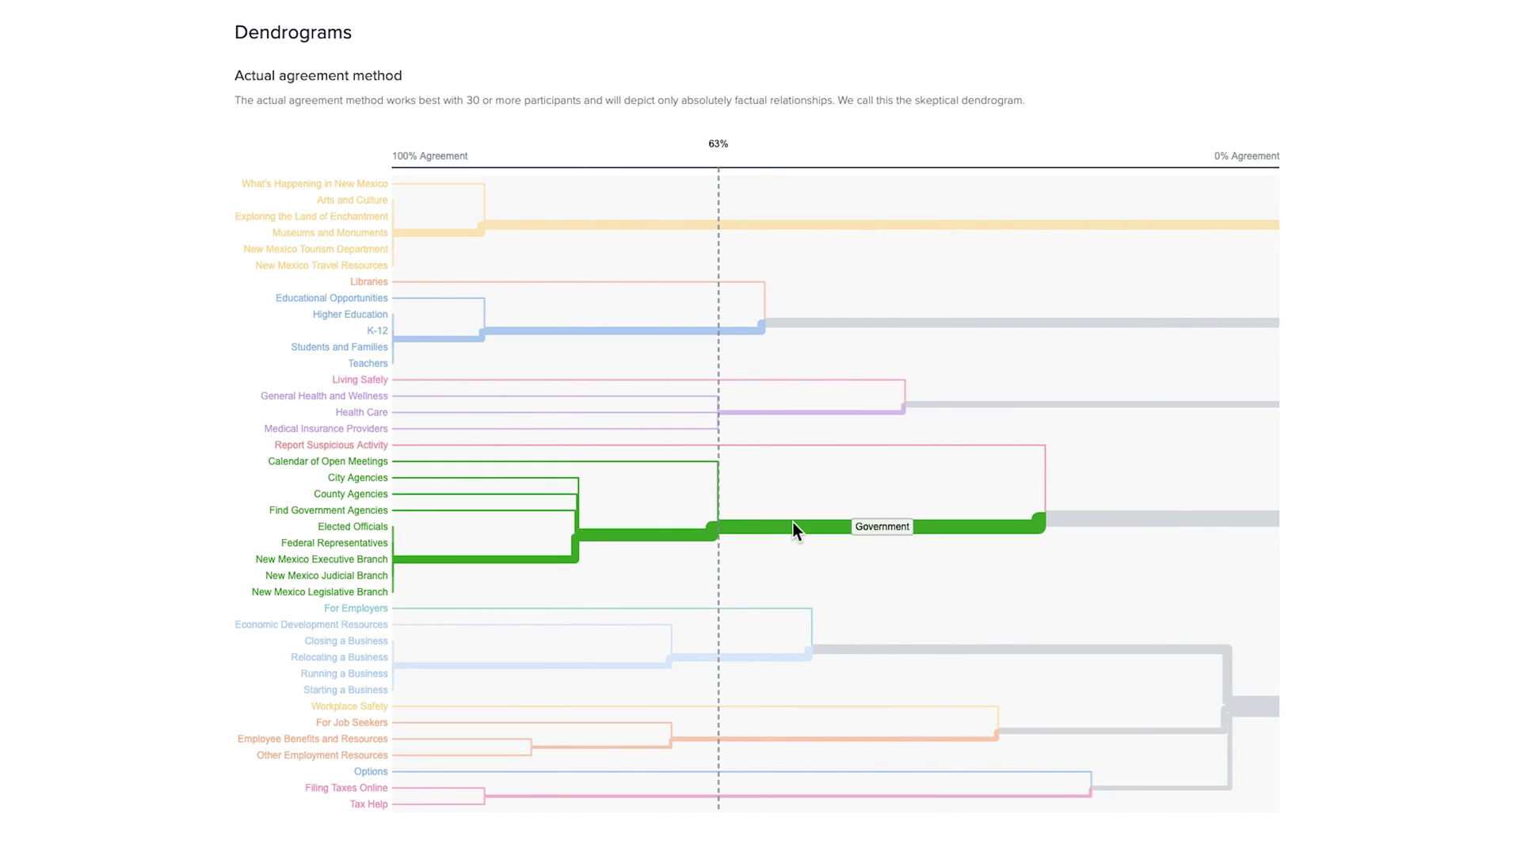
click(709, 532)
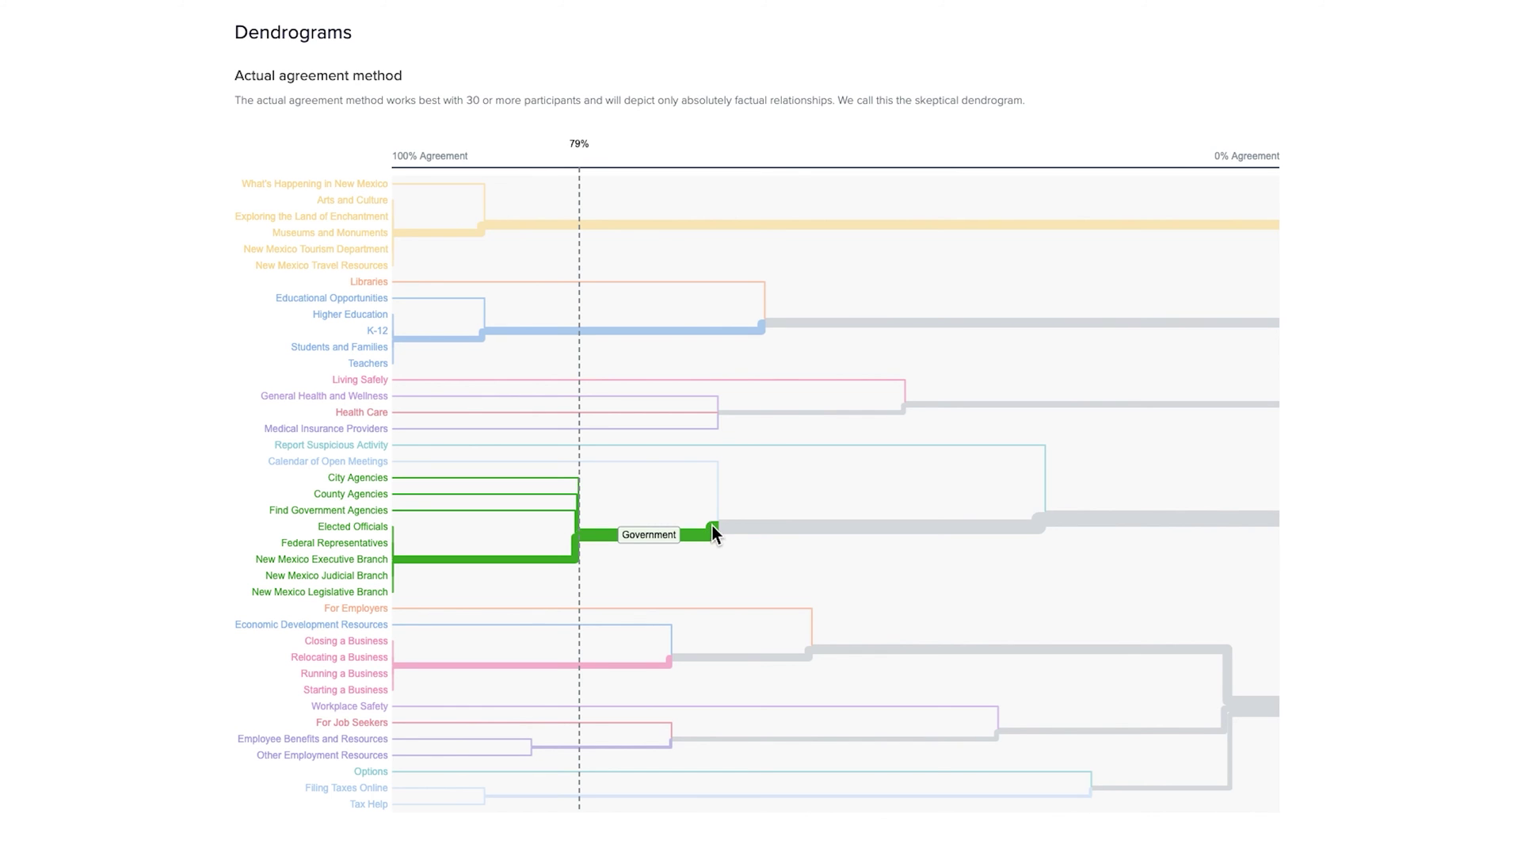
click(715, 520)
click(718, 511)
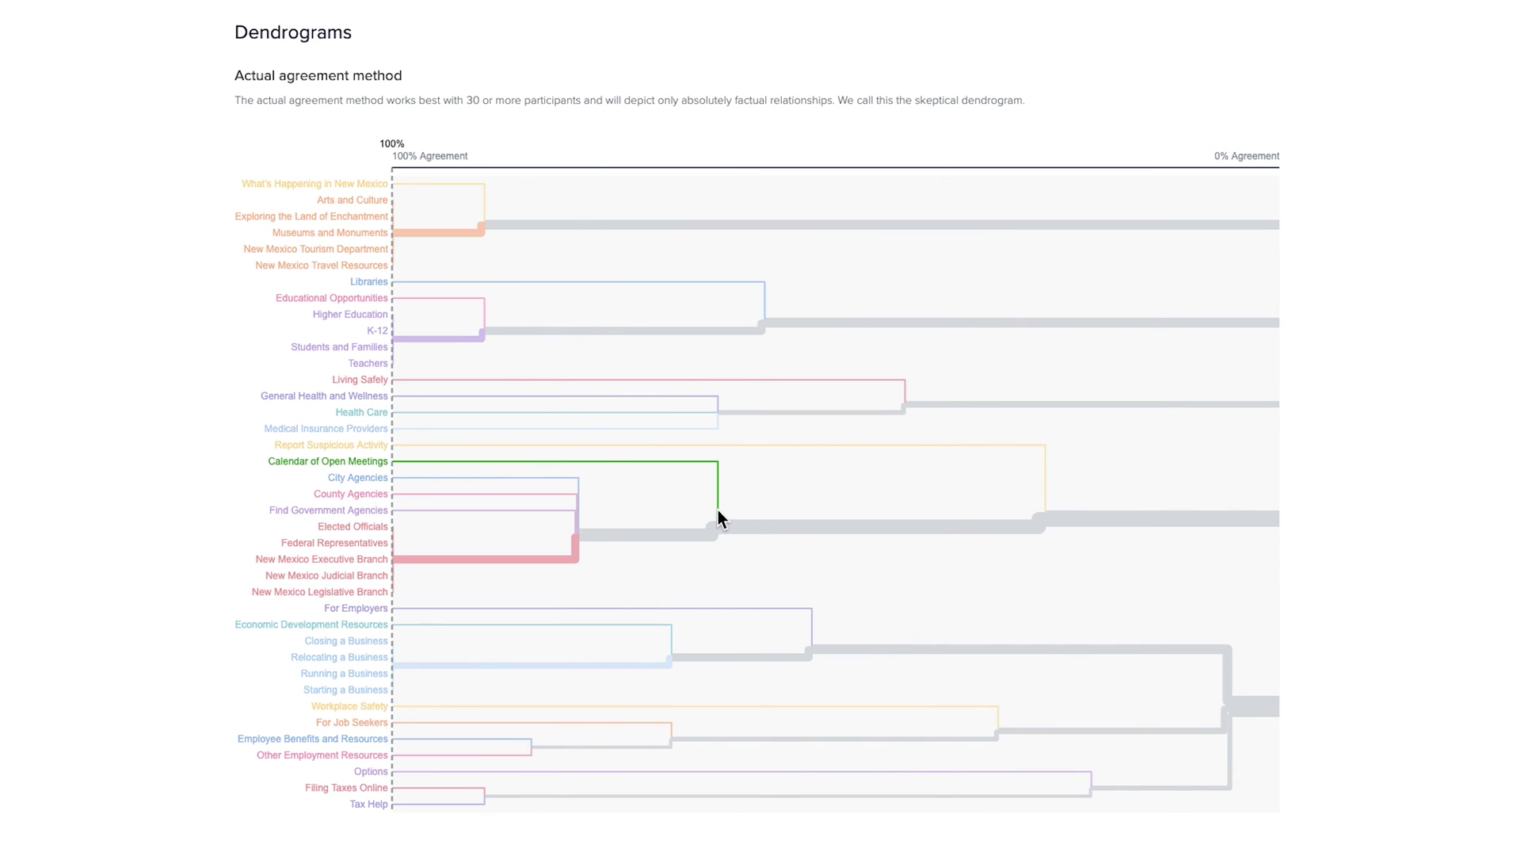
click(716, 510)
click(702, 529)
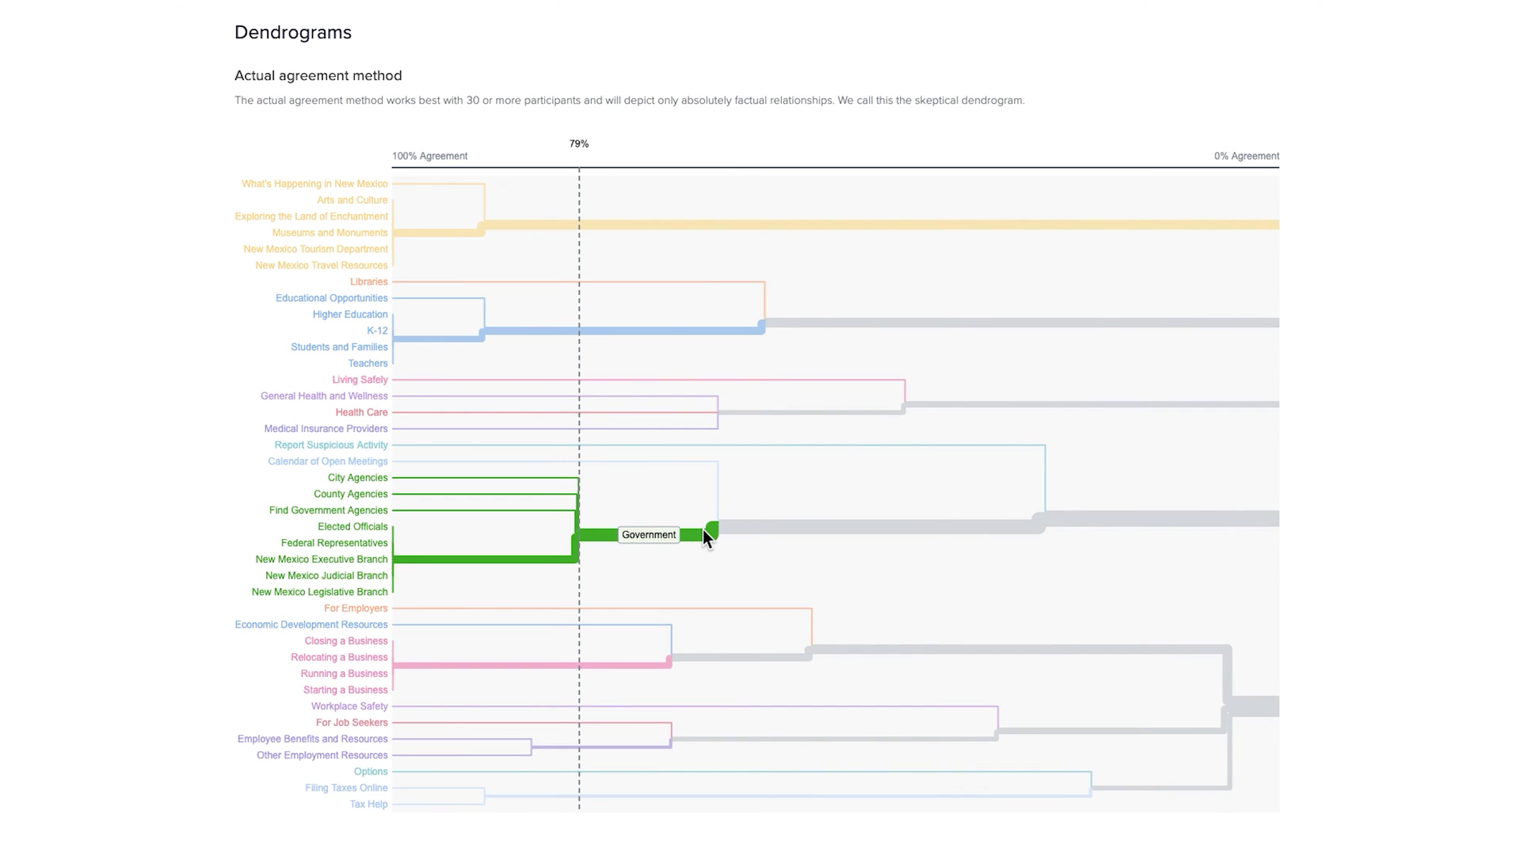
click(718, 527)
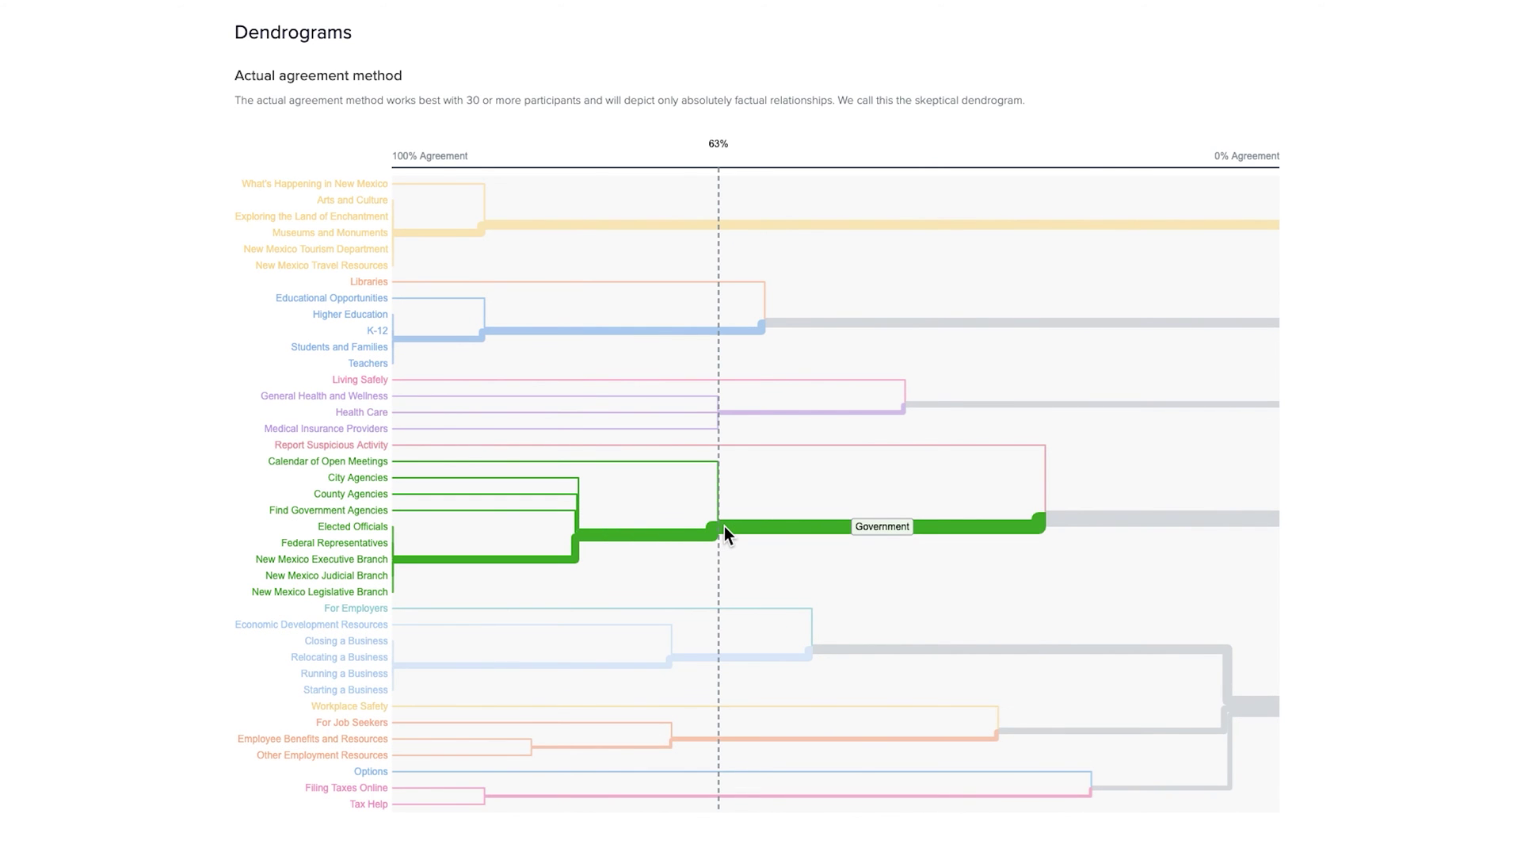